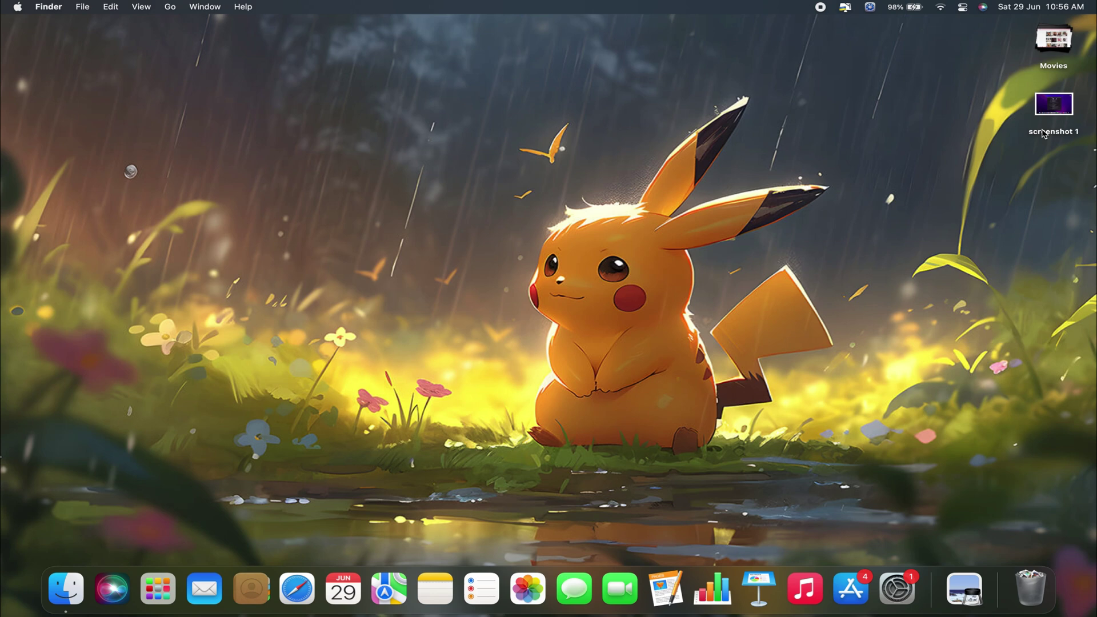
# Step: Select screenshot 1 on the desktop and check its contents with Quick Look
pyautogui.click(1055, 106)
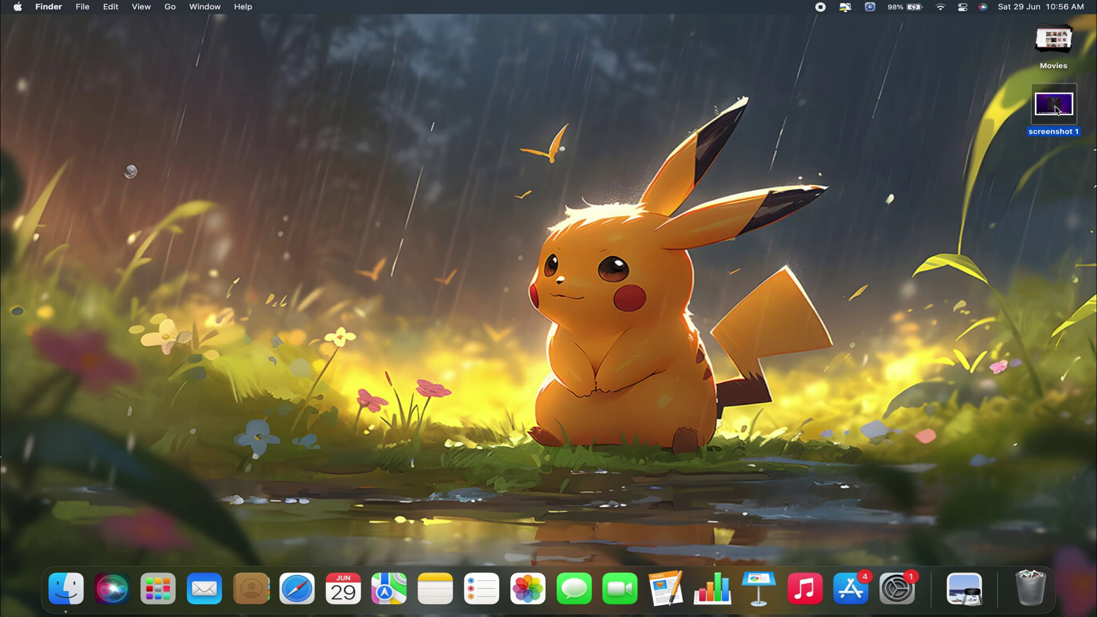
pyautogui.press('space')
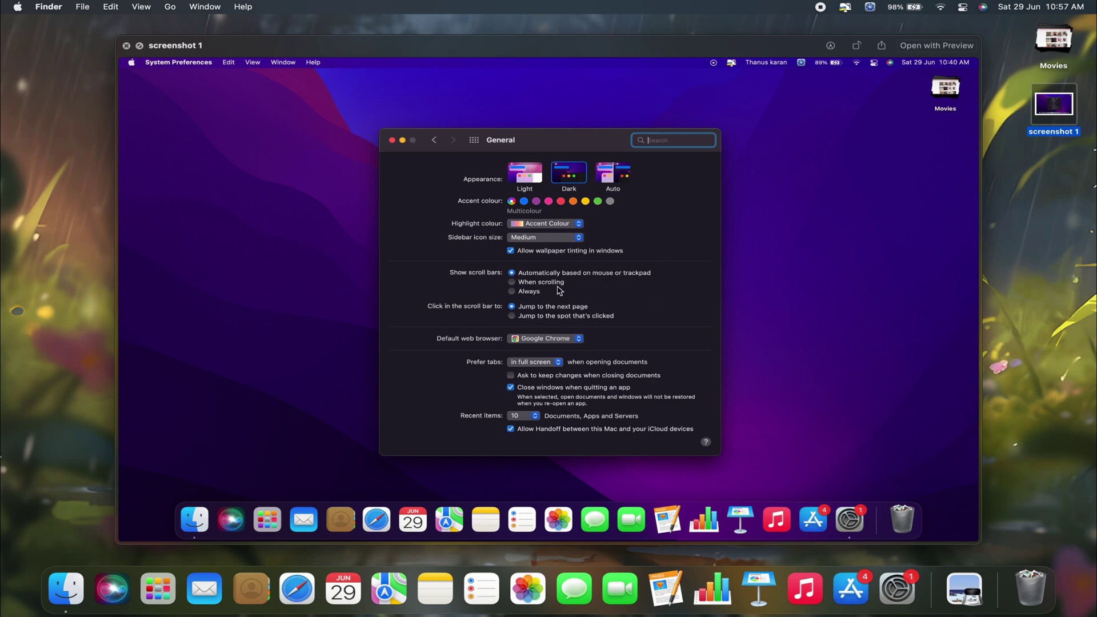
pyautogui.press('space')
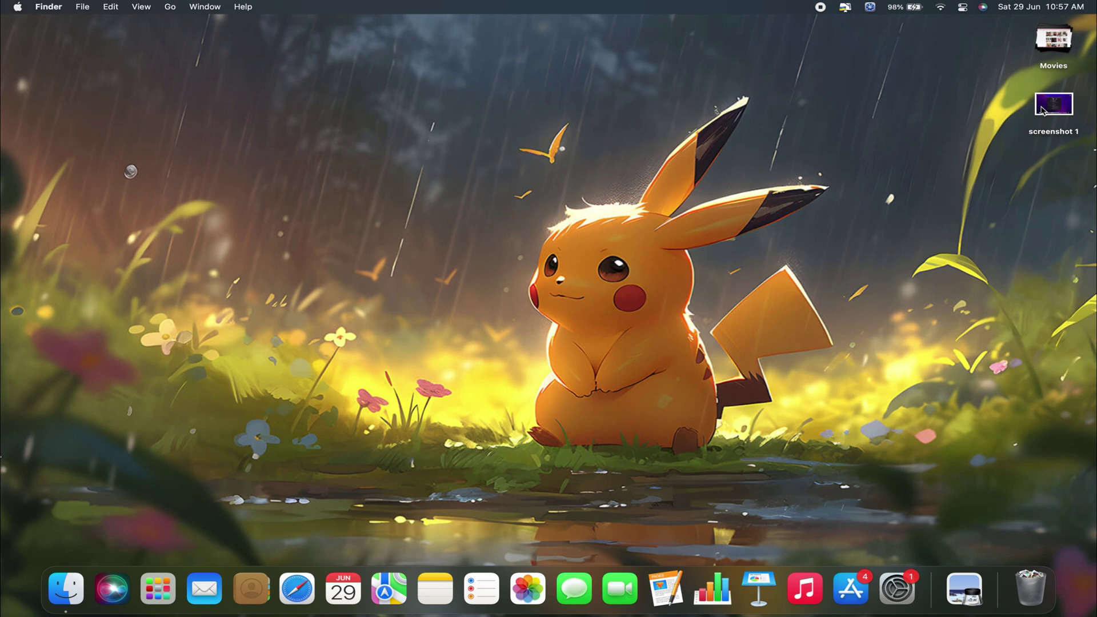
# Step: Open screenshot 1 in Preview using Open With
pyautogui.click(1050, 108)
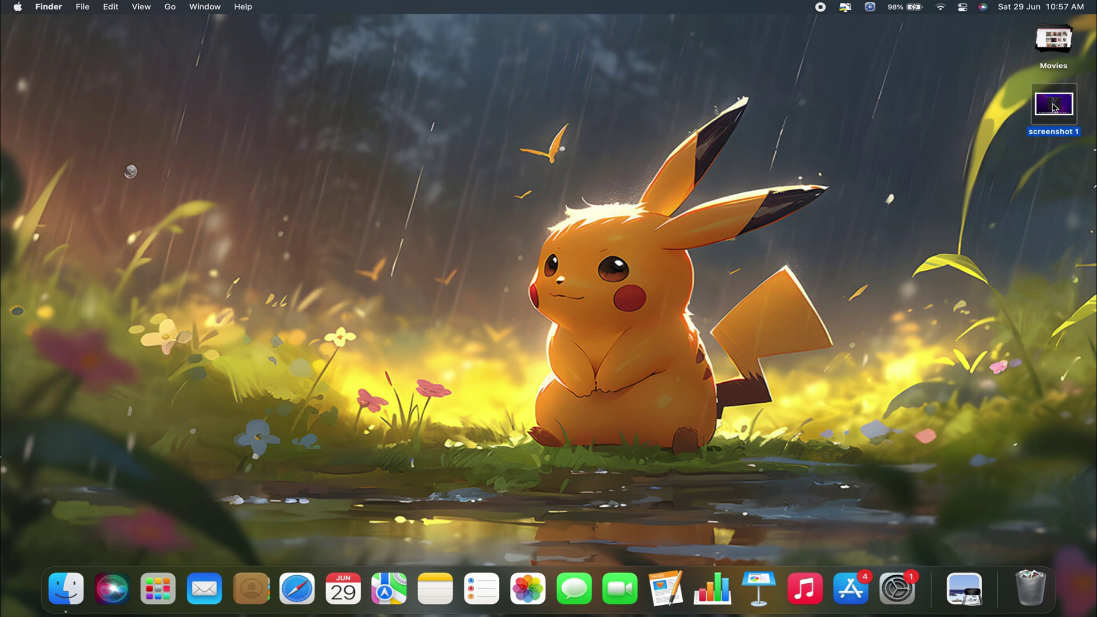
pyautogui.rightClick(1057, 106)
pyautogui.moveTo(950, 123)
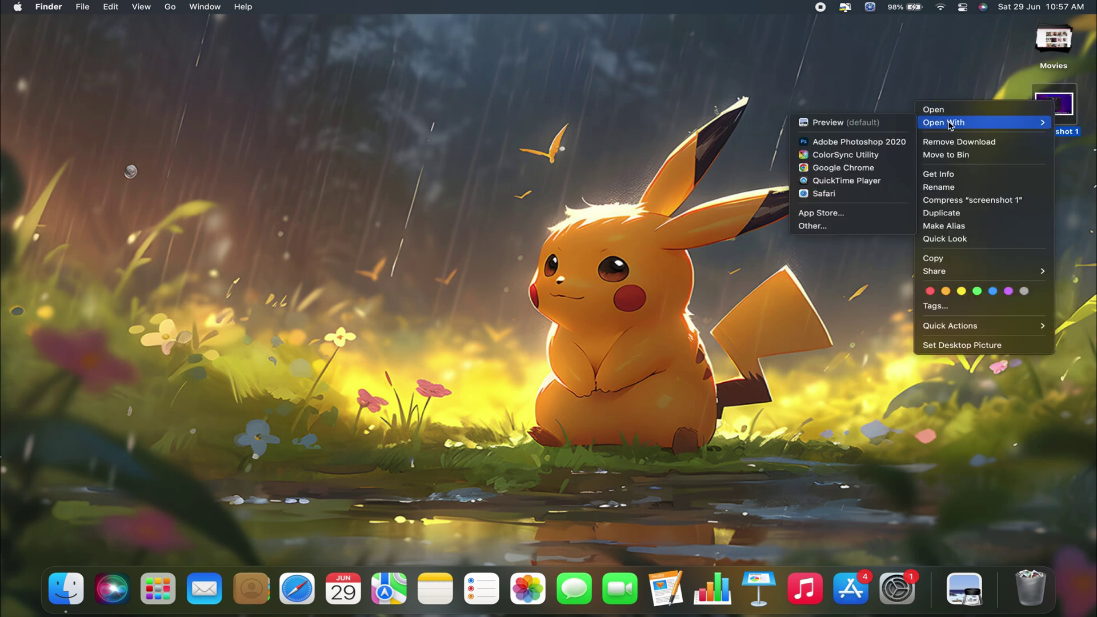
pyautogui.click(848, 123)
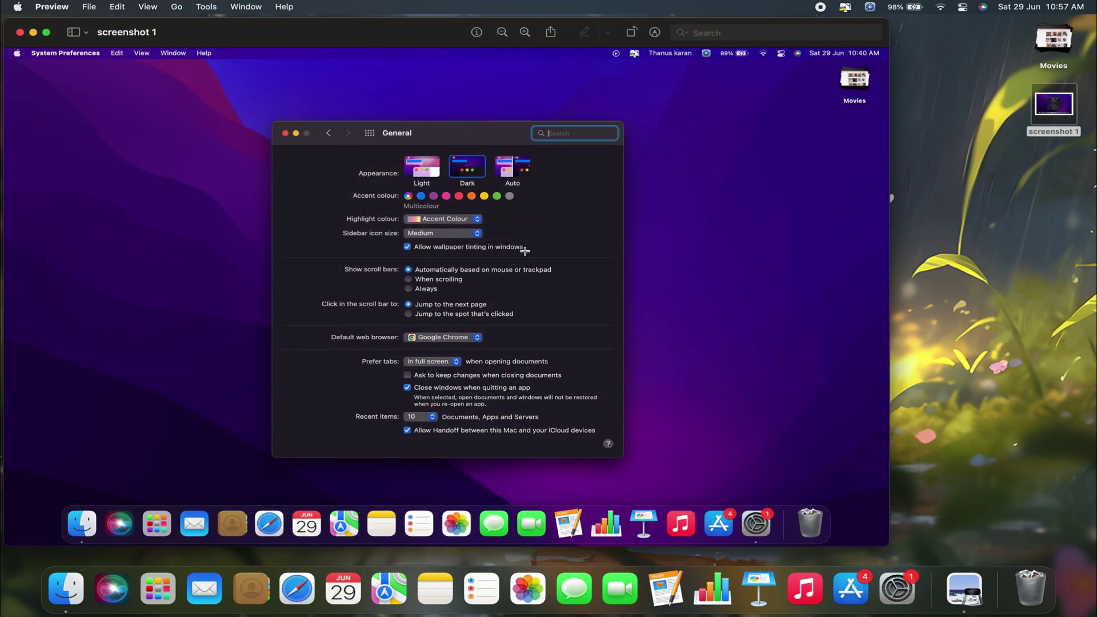
# Step: Move the Preview window showing screenshot 1 further to the right
pyautogui.moveTo(438, 46); pyautogui.dragTo(526, 51)
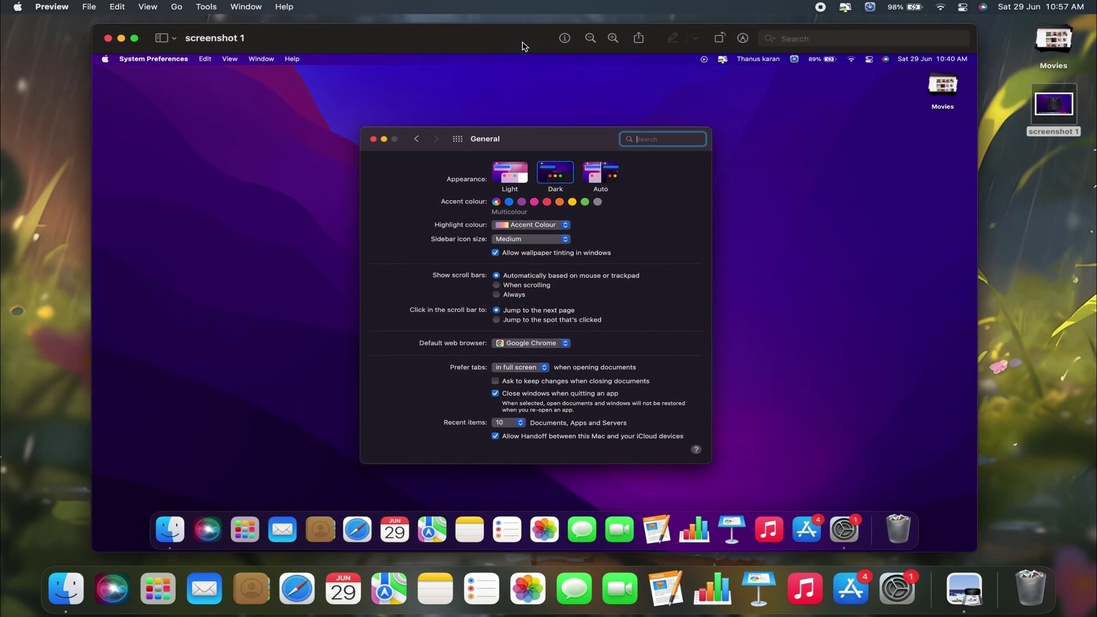
# Step: Show the Markup toolbar and open its Shapes menu
pyautogui.click(743, 38)
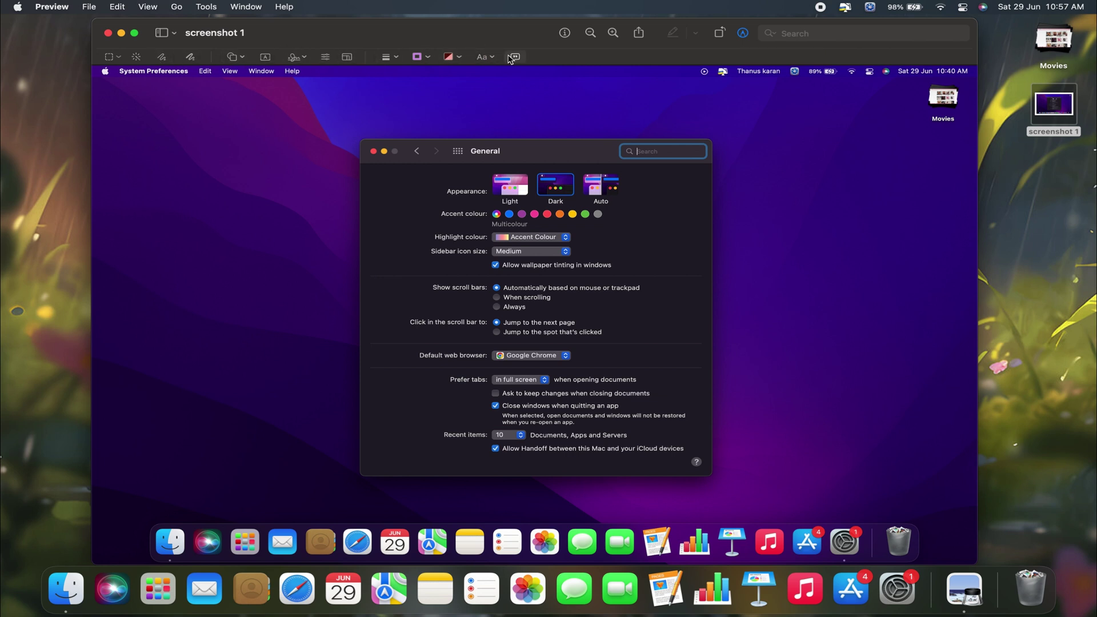
pyautogui.click(243, 57)
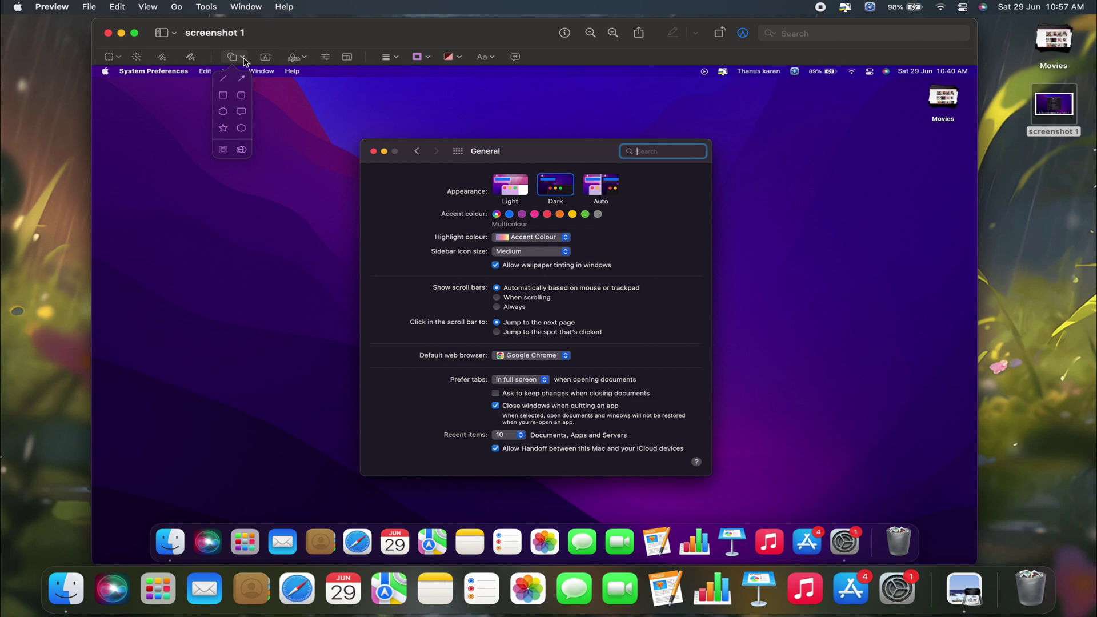
pyautogui.click(236, 58)
pyautogui.click(235, 58)
# Step: Insert a rectangle and resize it to frame both 'Click in the scroll bar to' options
pyautogui.click(222, 96)
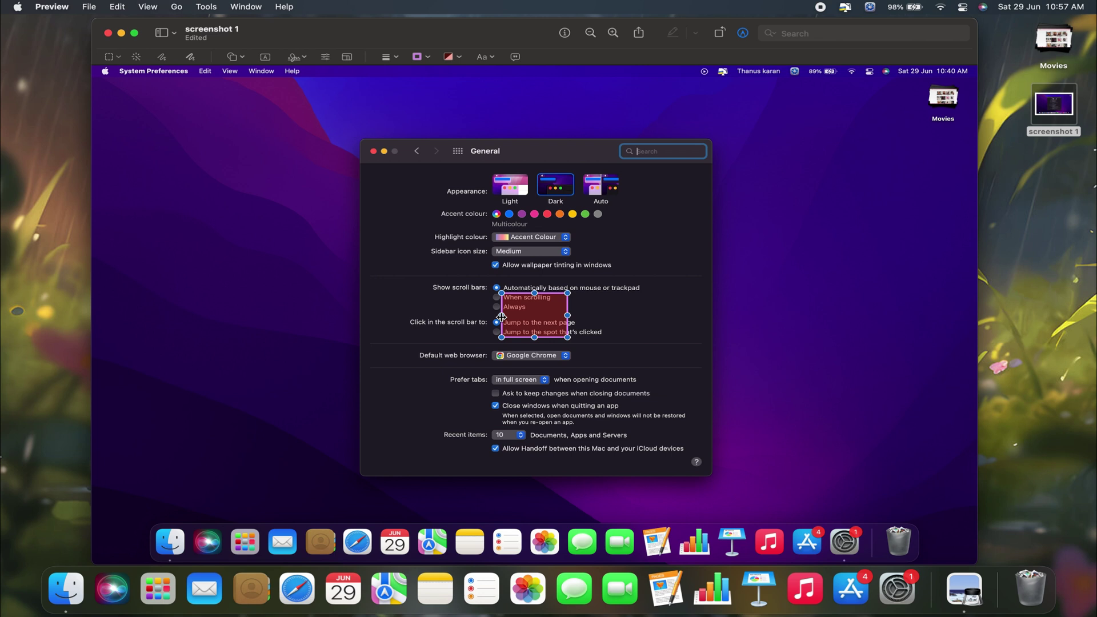
pyautogui.moveTo(523, 318); pyautogui.dragTo(667, 326)
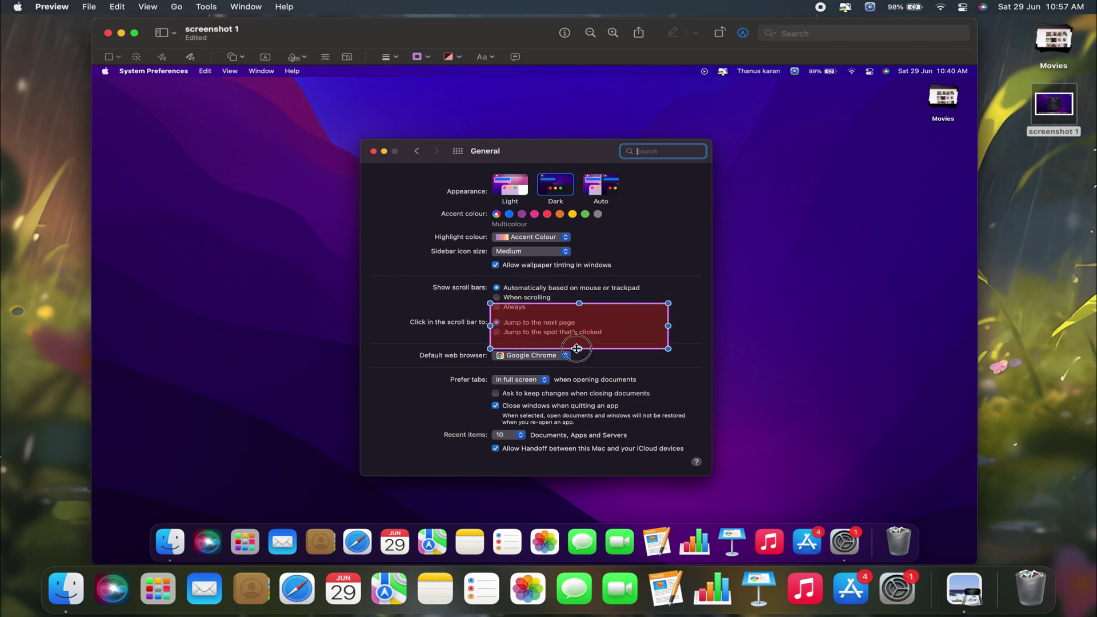
pyautogui.moveTo(579, 347); pyautogui.dragTo(579, 345)
pyautogui.moveTo(581, 304); pyautogui.dragTo(579, 339)
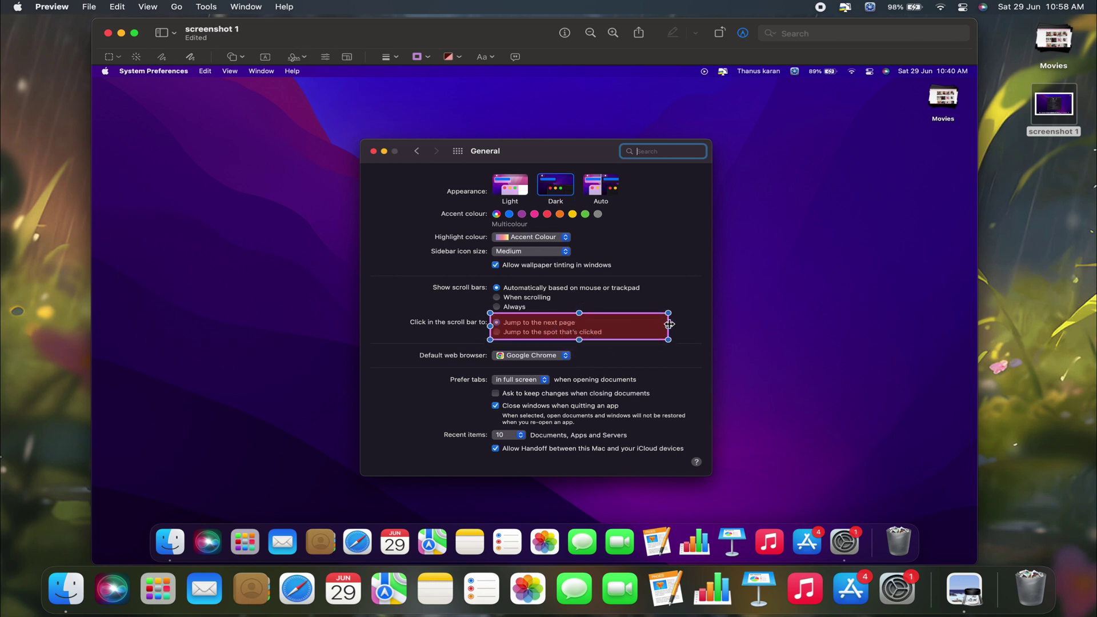
pyautogui.moveTo(668, 325); pyautogui.dragTo(615, 325)
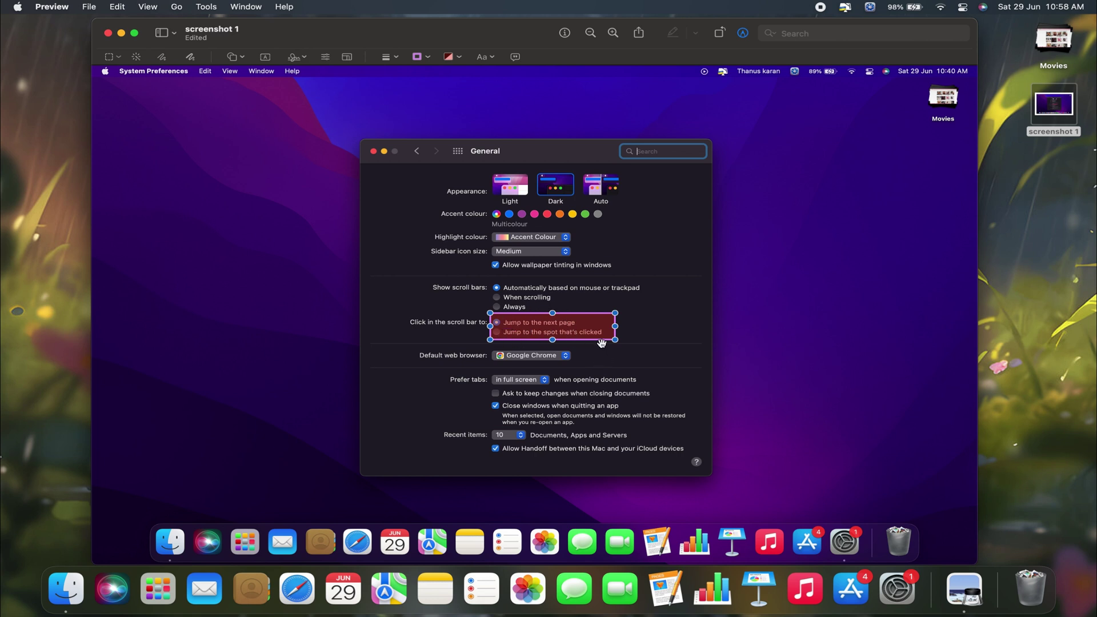
pyautogui.moveTo(489, 325)
pyautogui.mouseDown()
pyautogui.moveTo(517, 323)
pyautogui.moveTo(466, 320)
pyautogui.moveTo(492, 316)
pyautogui.mouseUp()
# Step: Set the rectangle's border colour to red
pyautogui.click(417, 57)
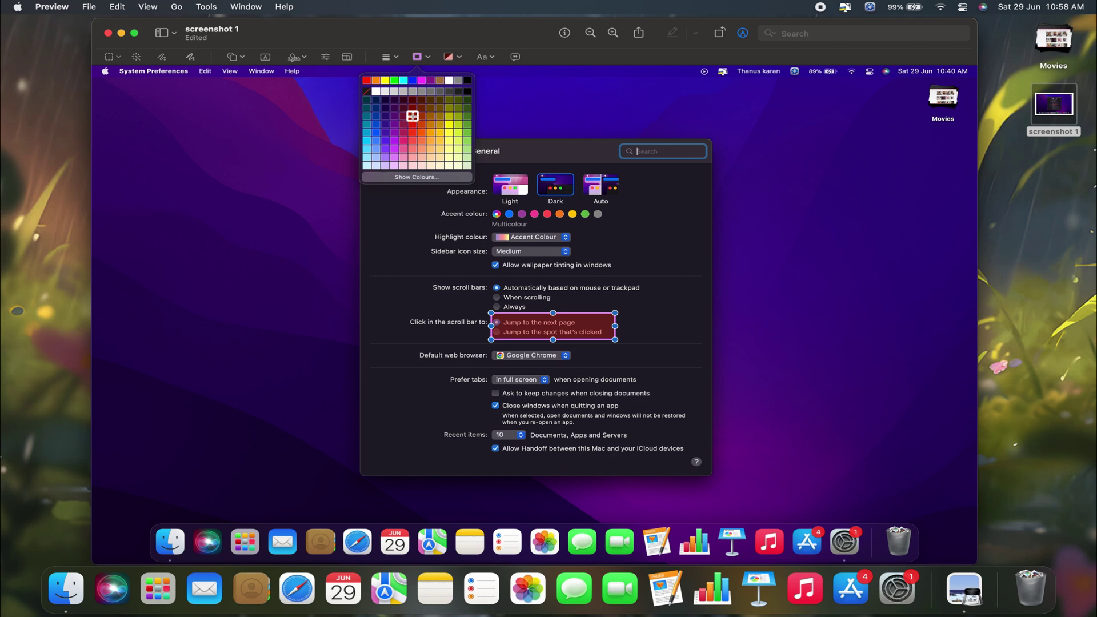
pyautogui.click(413, 122)
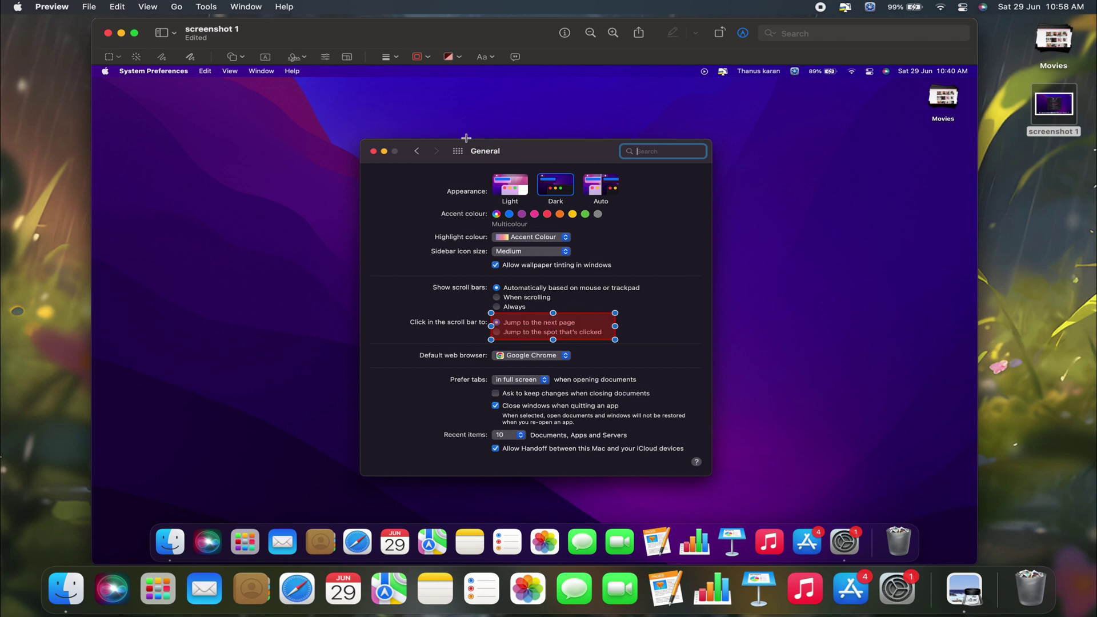
# Step: Fill the red-bordered rectangle with orange
pyautogui.click(458, 58)
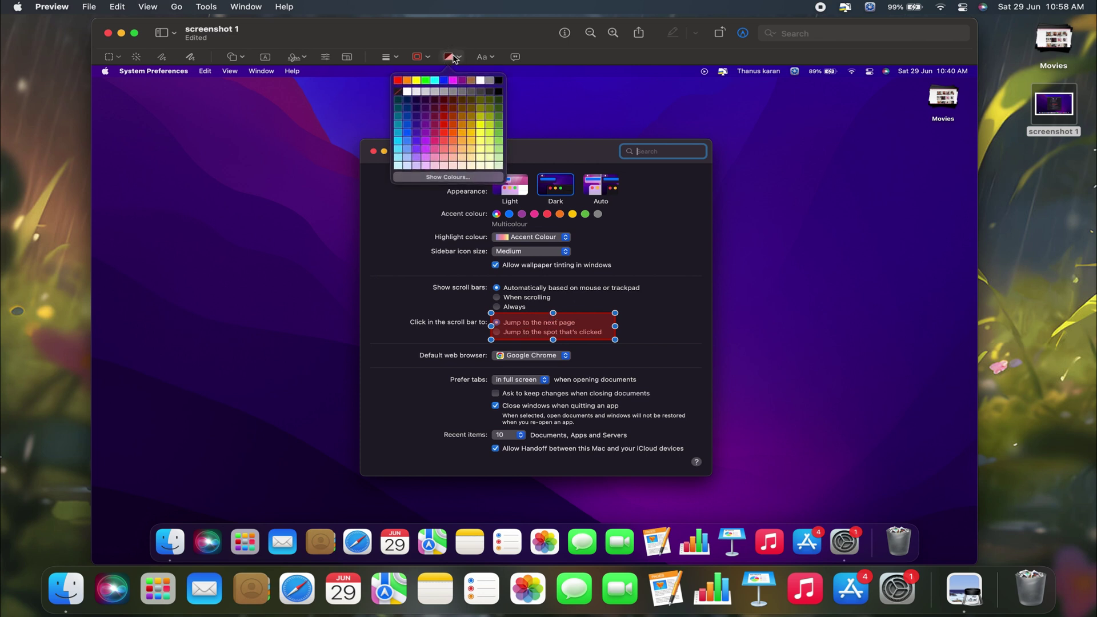
pyautogui.click(457, 58)
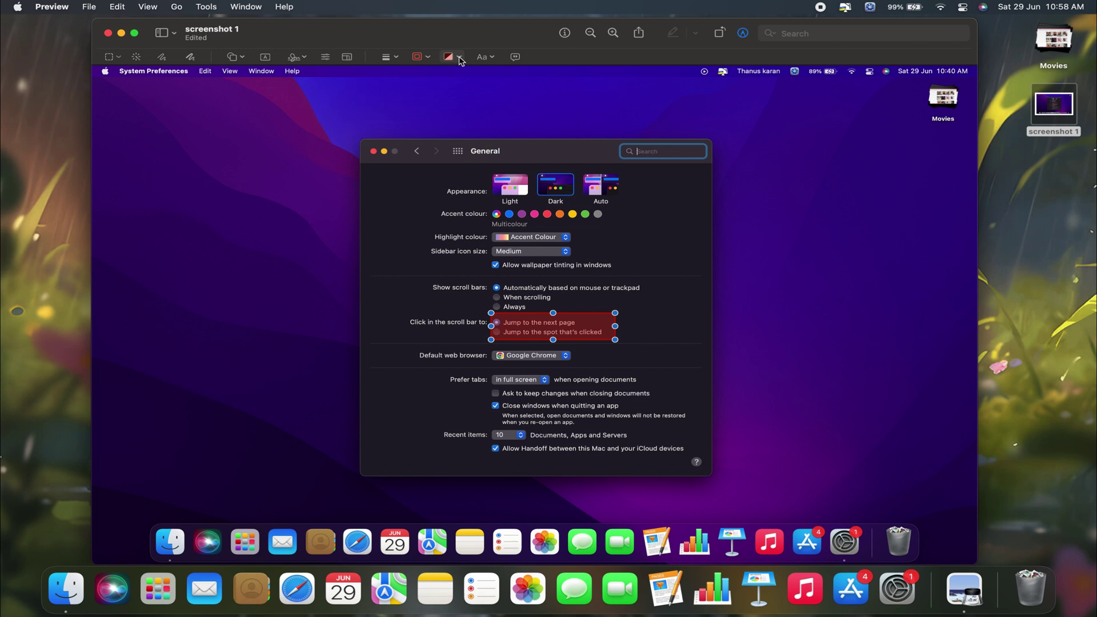
pyautogui.click(459, 60)
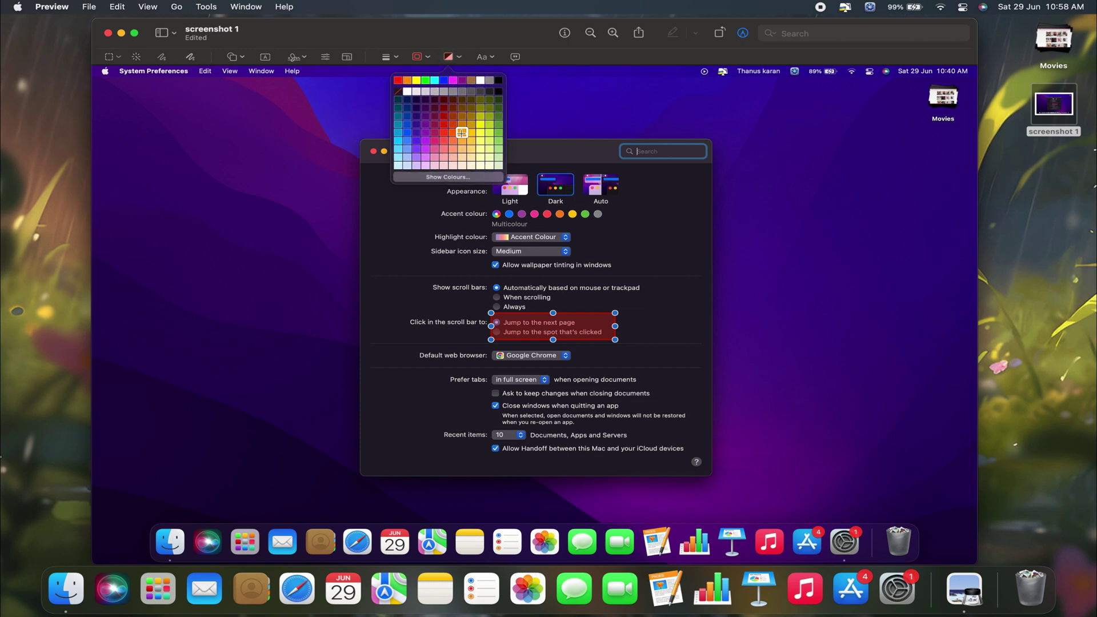
pyautogui.click(470, 132)
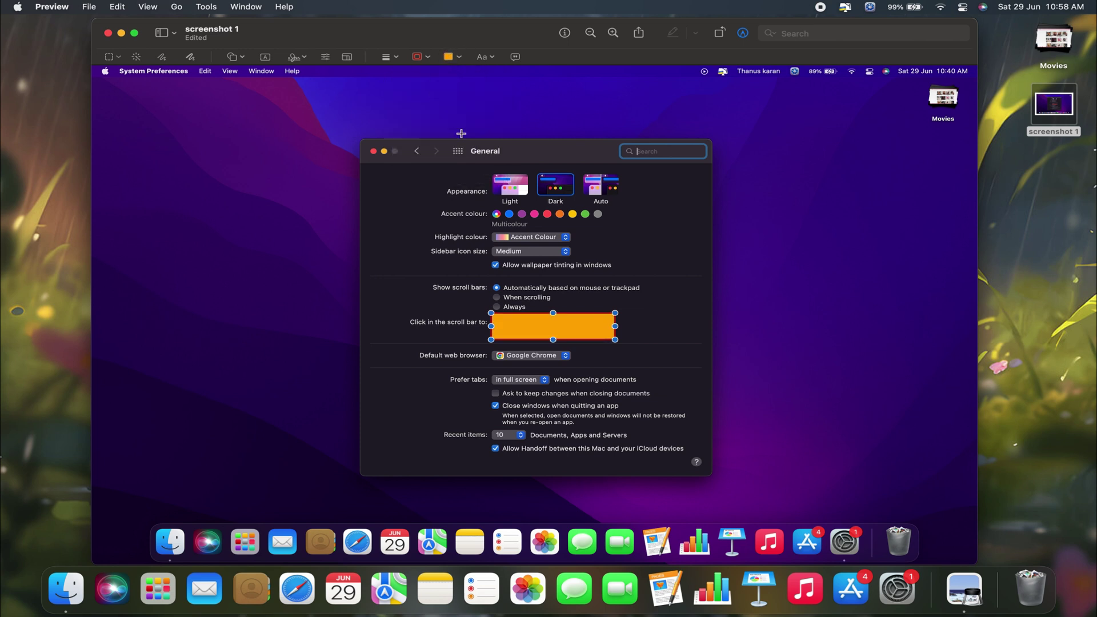
pyautogui.click(459, 57)
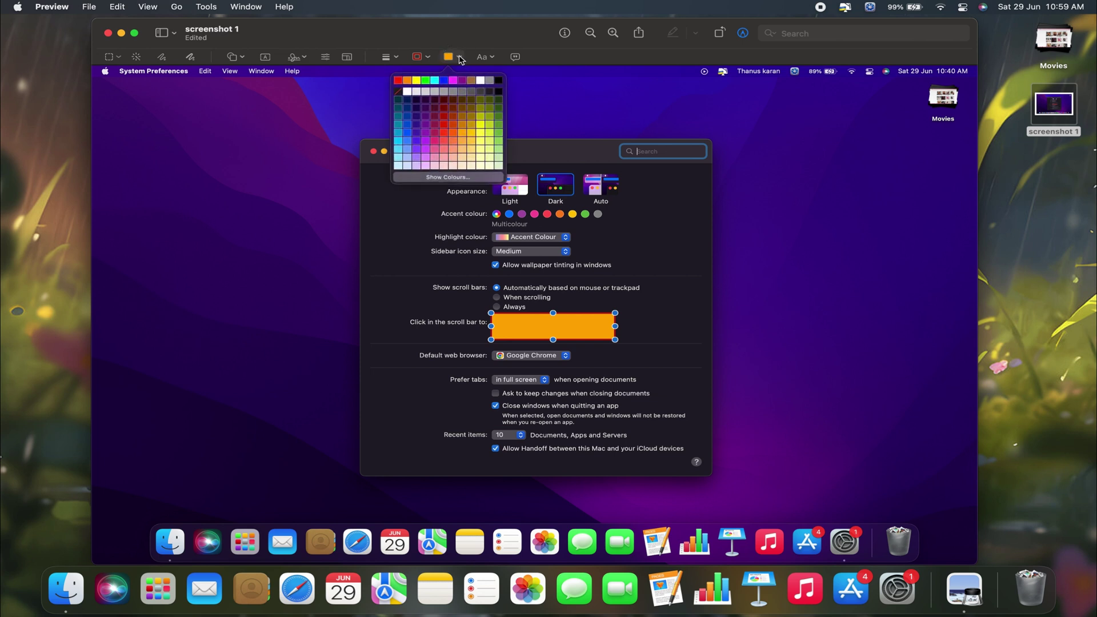
# Step: Lower the orange fill's opacity to about 45% so the scroll-bar options show through
pyautogui.click(455, 178)
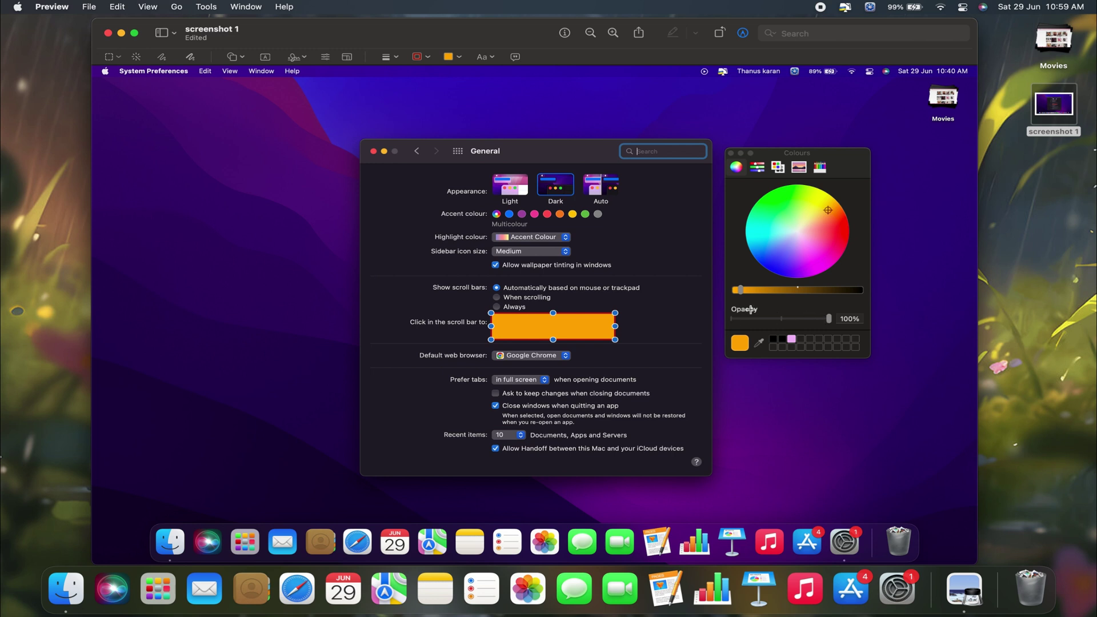
pyautogui.moveTo(828, 318); pyautogui.dragTo(788, 323)
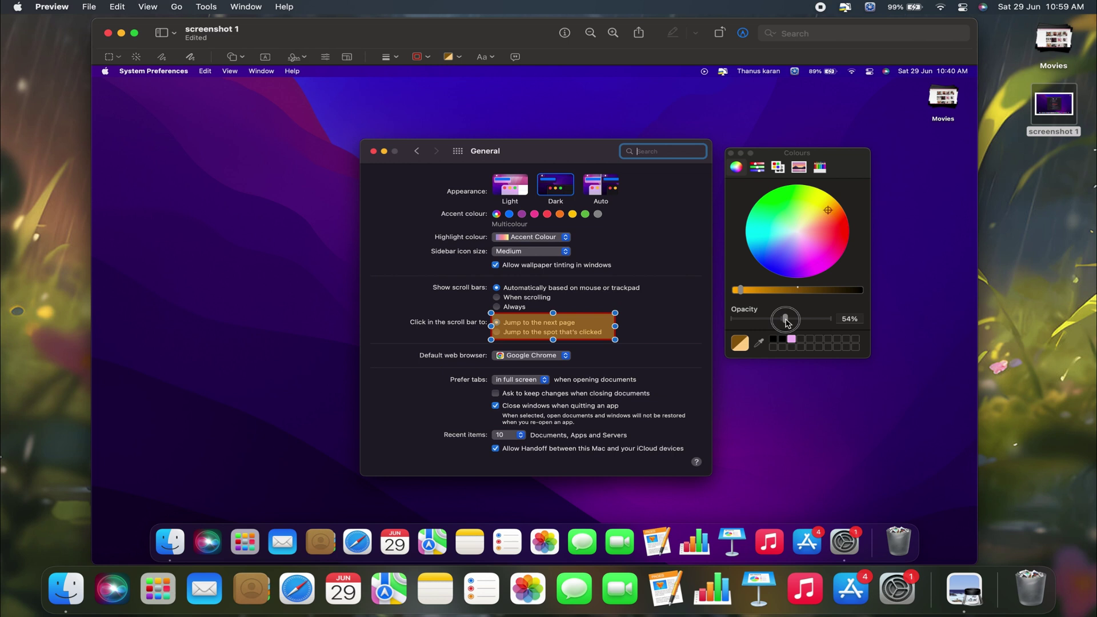
pyautogui.moveTo(786, 323); pyautogui.dragTo(777, 323)
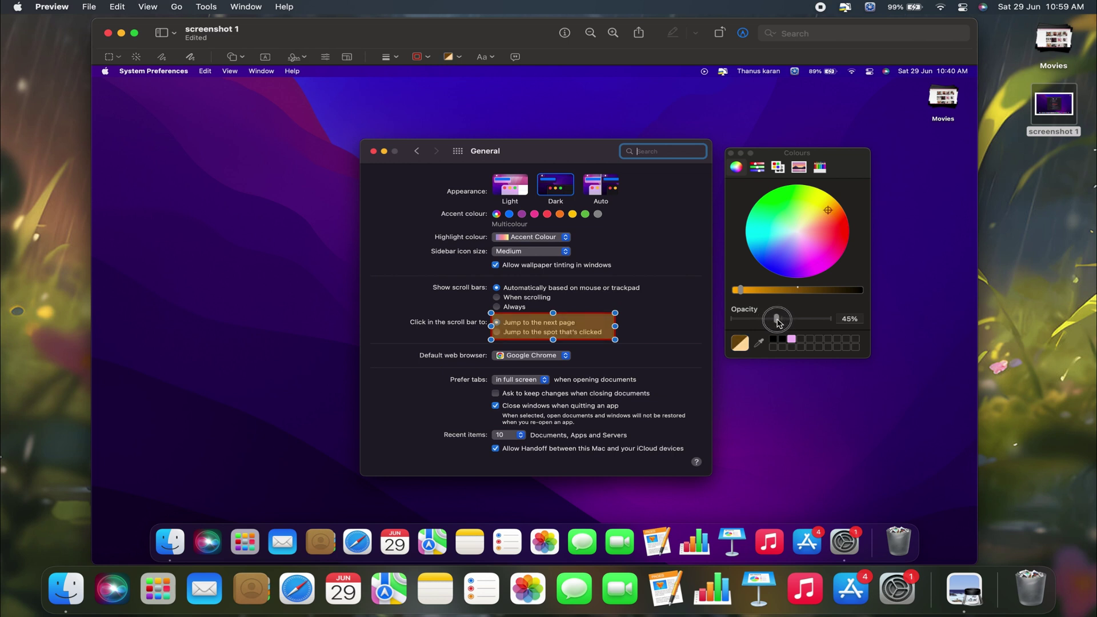
pyautogui.click(732, 153)
pyautogui.click(638, 297)
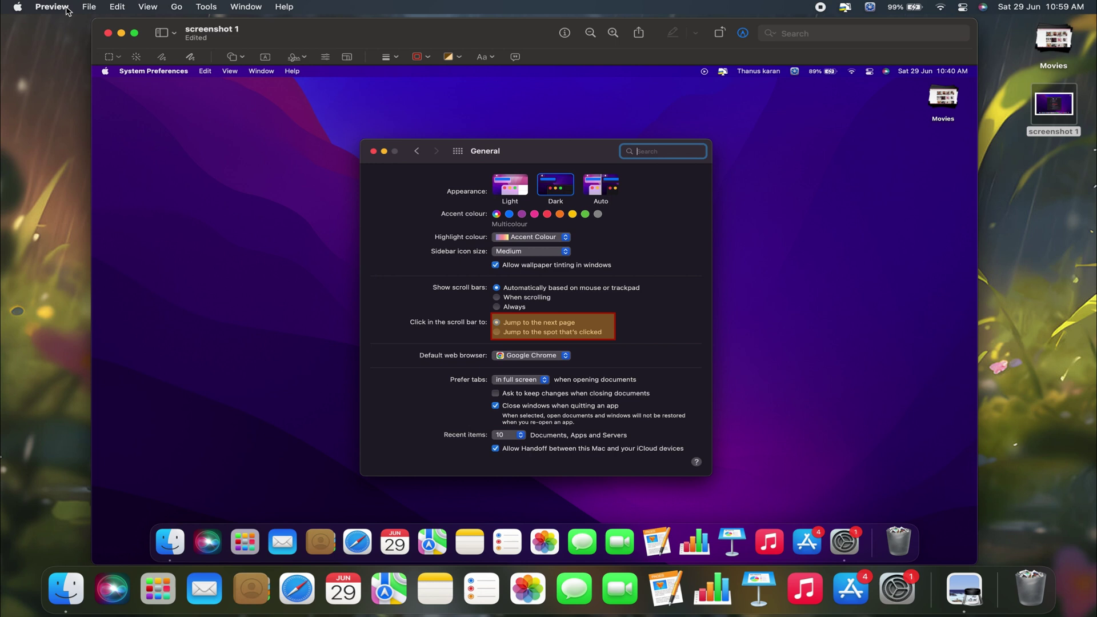
# Step: Save the annotated screenshot and rename the document to 'screen sbot 2'
pyautogui.click(86, 6)
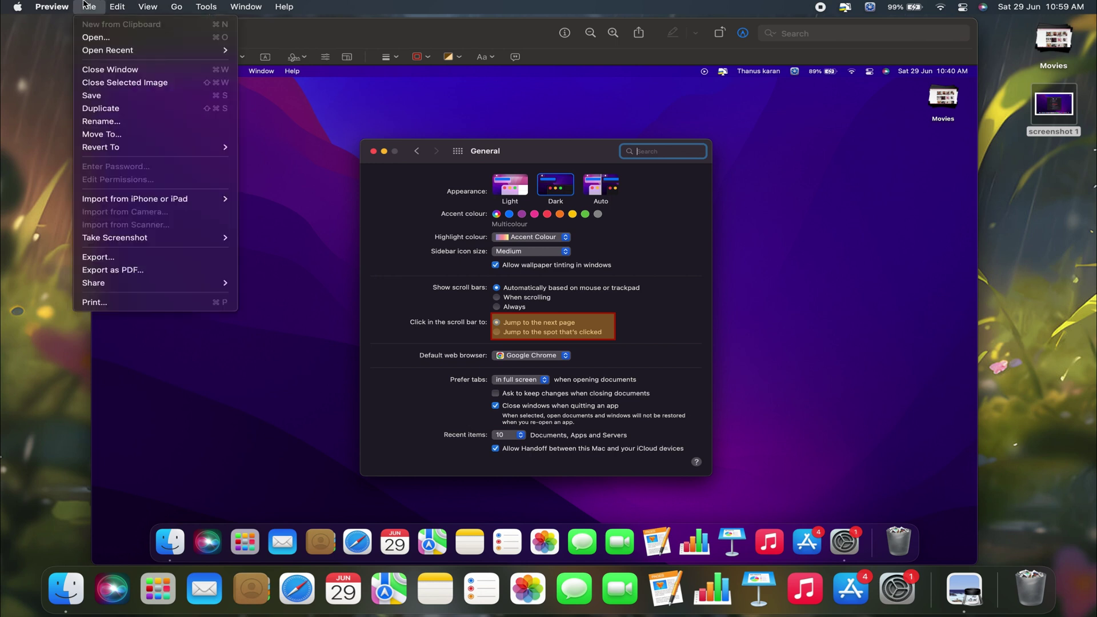
pyautogui.click(105, 96)
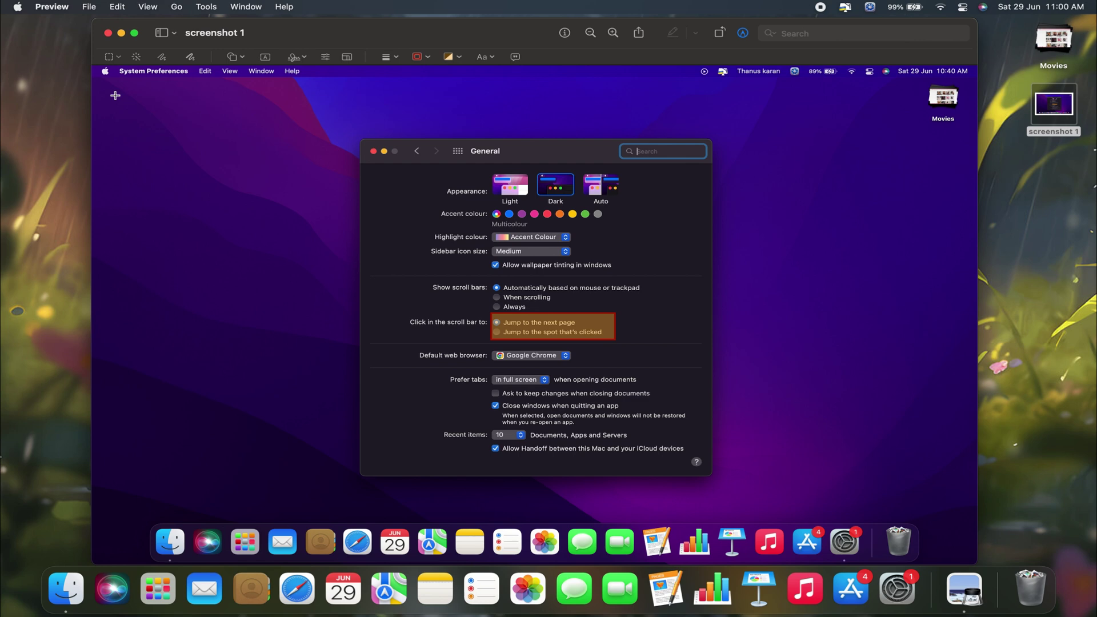
pyautogui.moveTo(273, 34); pyautogui.dragTo(185, 33)
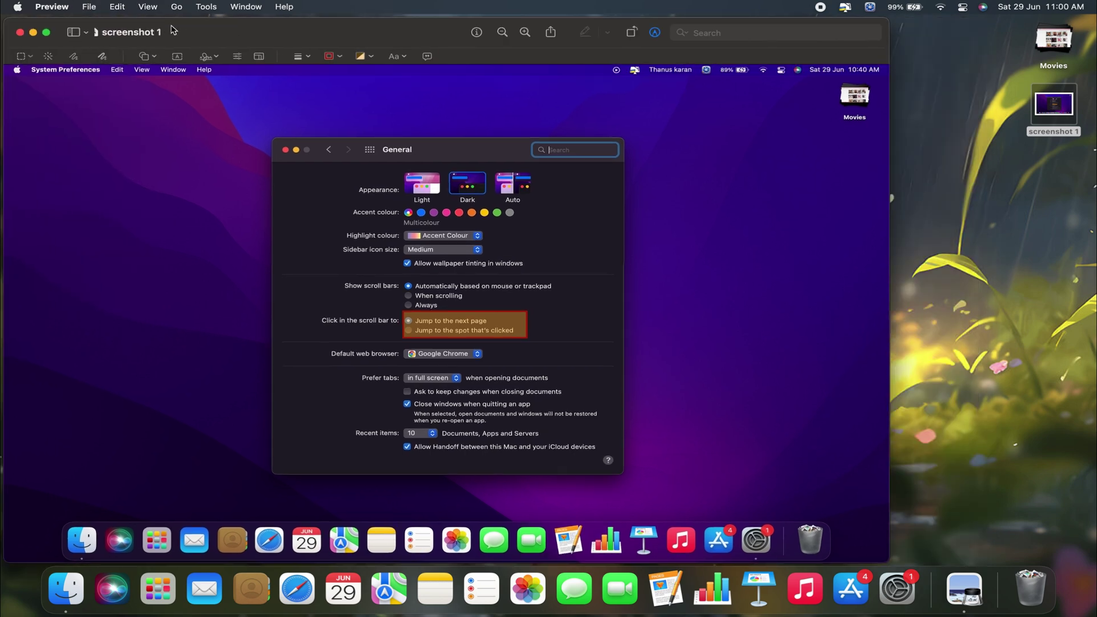
pyautogui.click(143, 32)
pyautogui.write('screen sbot 2')
pyautogui.press('Return')
pyautogui.press('super+shift+s')
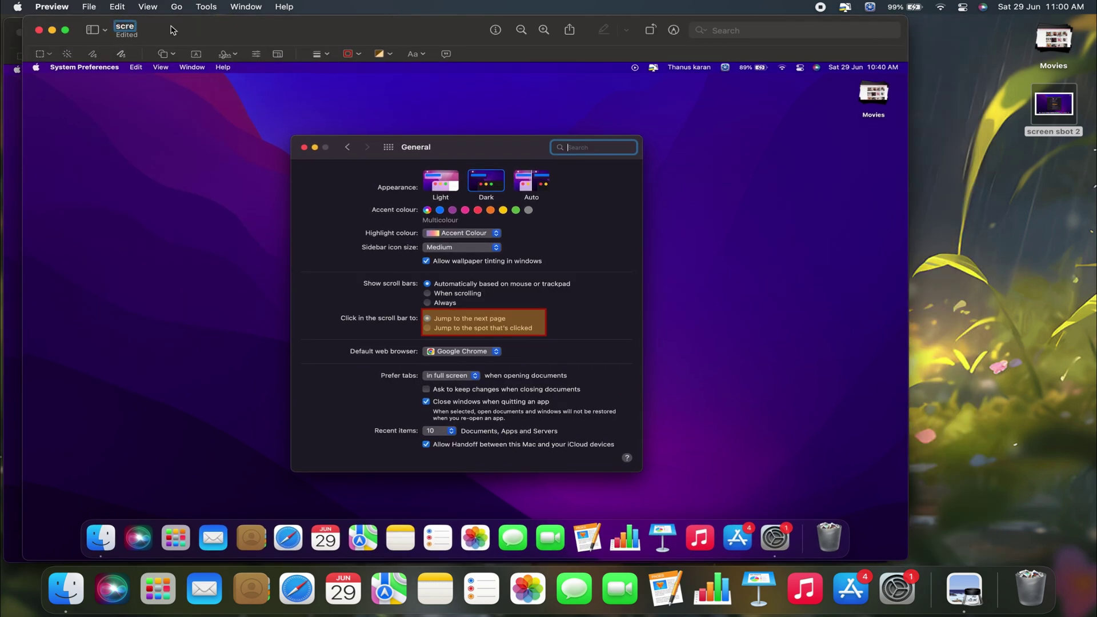
pyautogui.click(1055, 42)
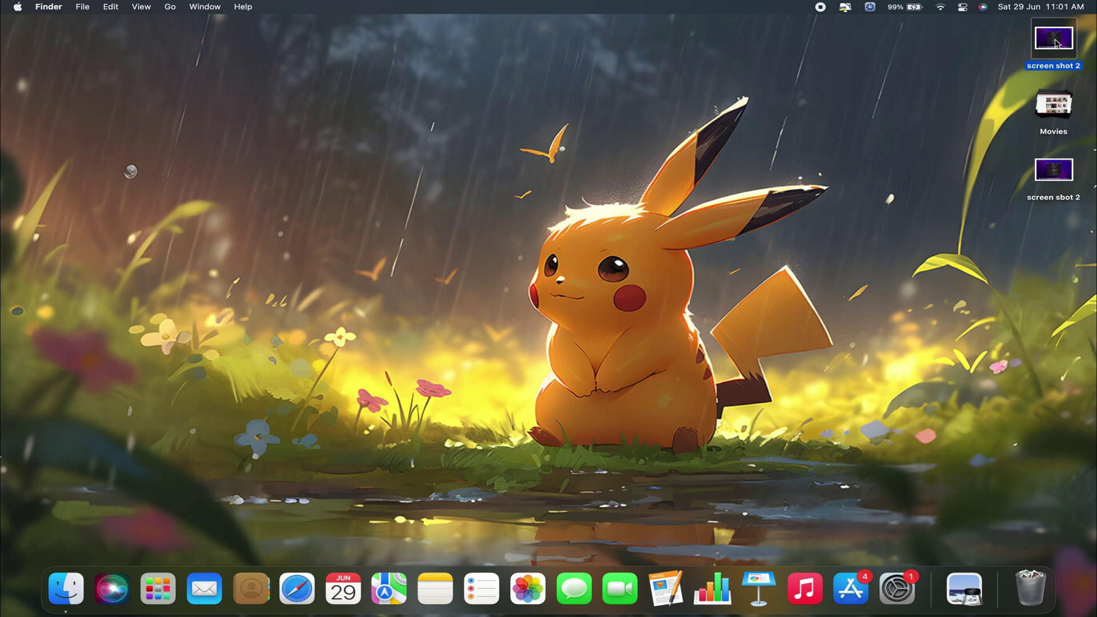
pyautogui.press('space')
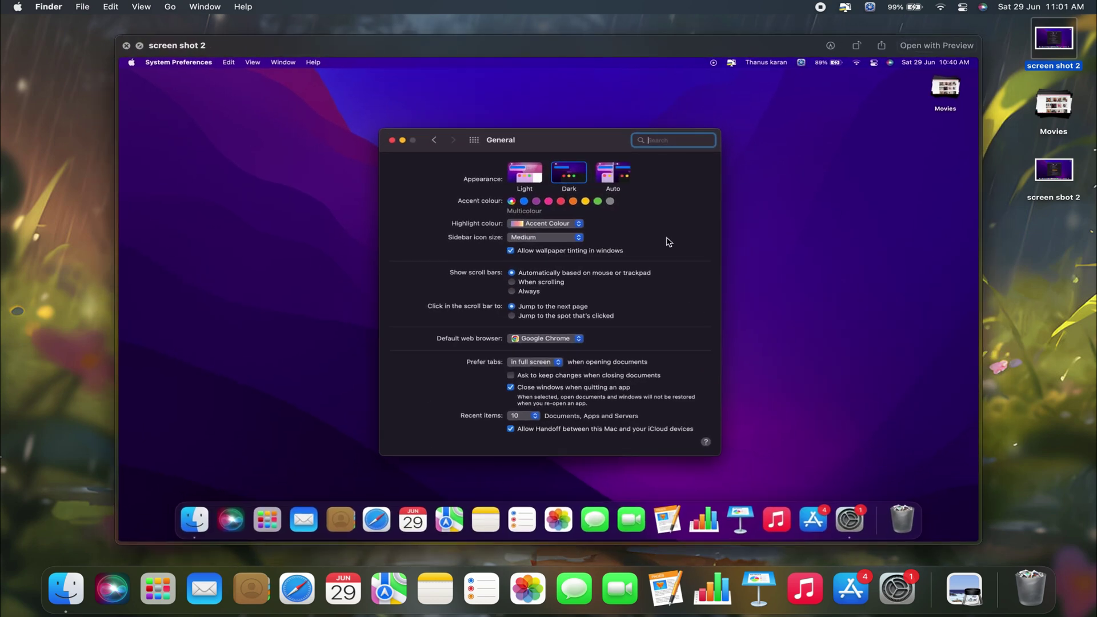
pyautogui.press('space')
pyautogui.click(1056, 171)
pyautogui.press('space')
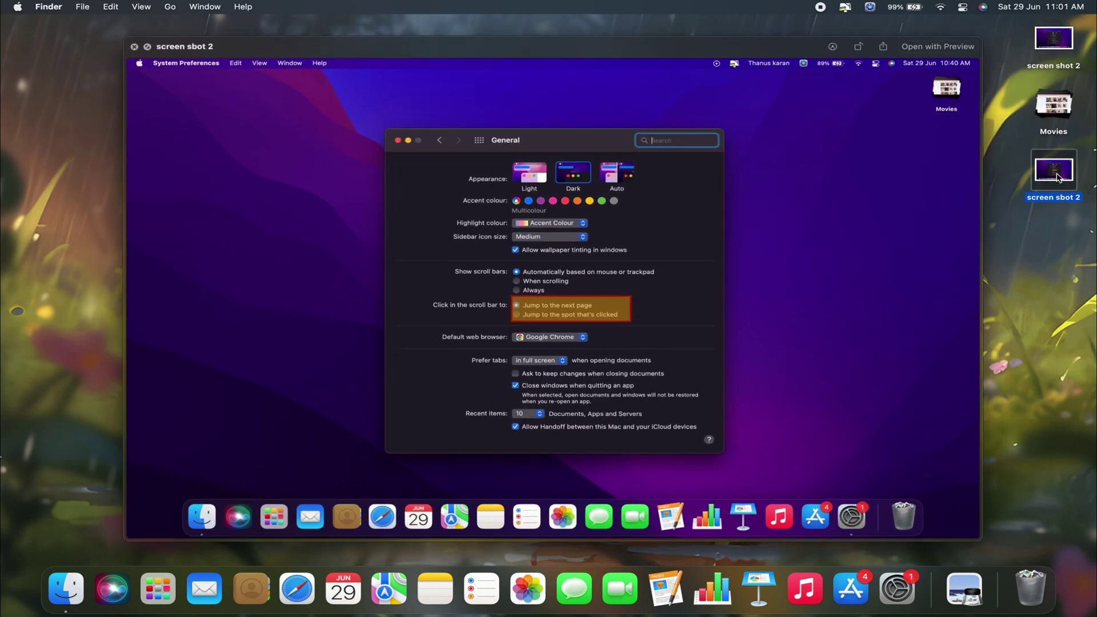
pyautogui.press('space')
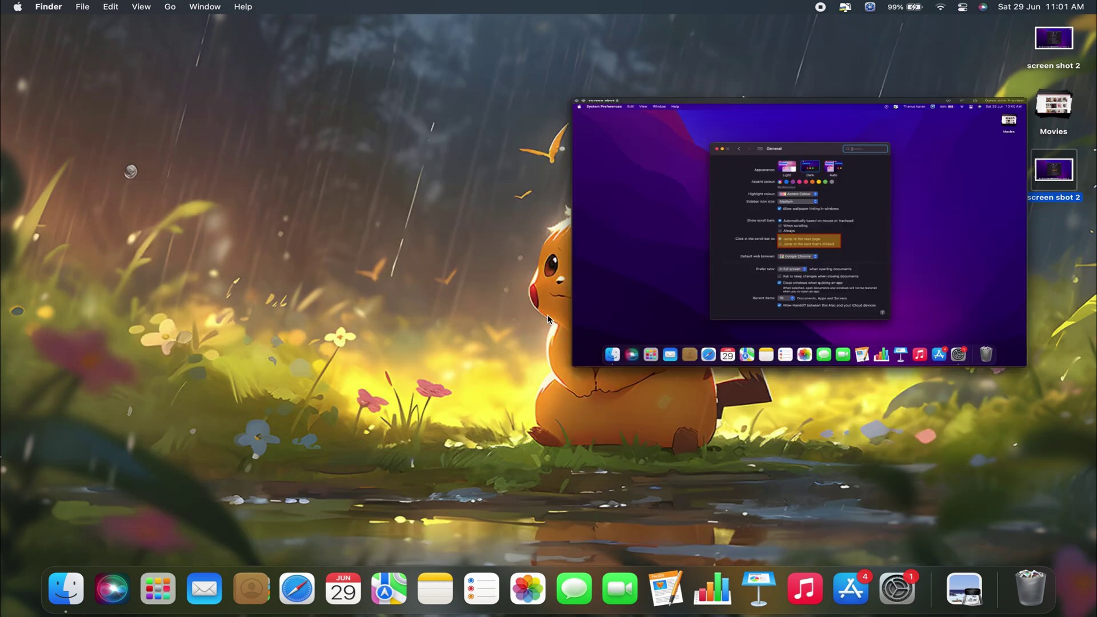